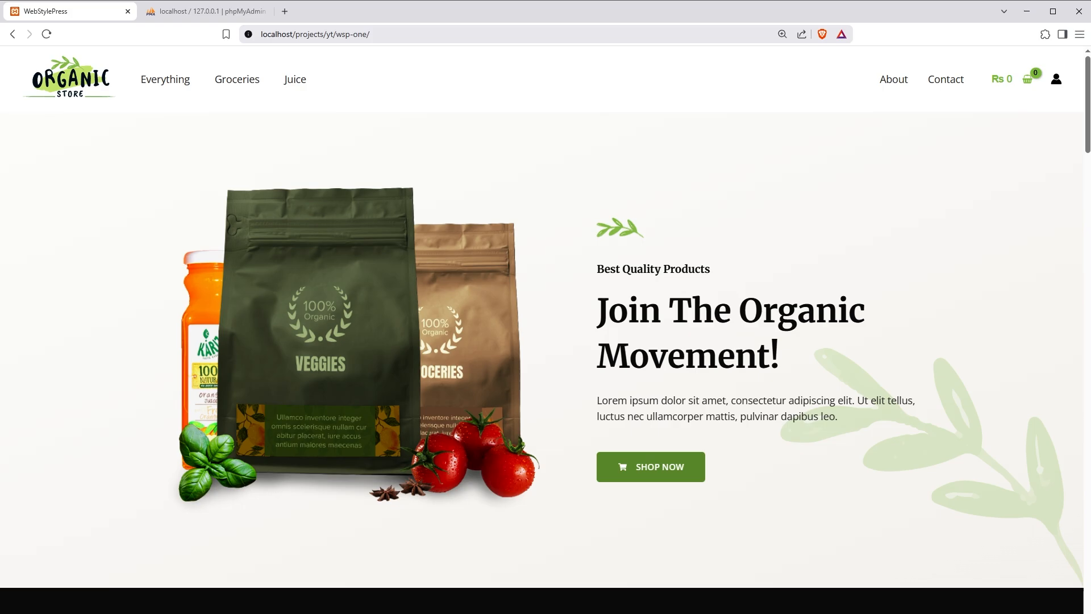
Switch to File Explorer and browse from the wsp-one folder through wp-content and uploads to the images in 2018\06
key("alt+Tab")
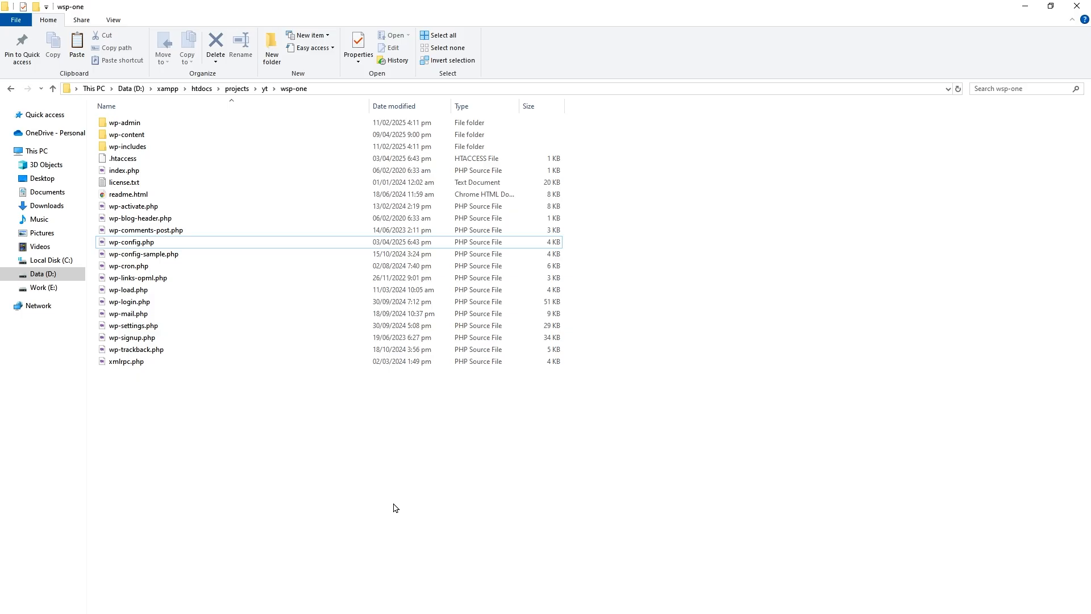
double_click(175, 138)
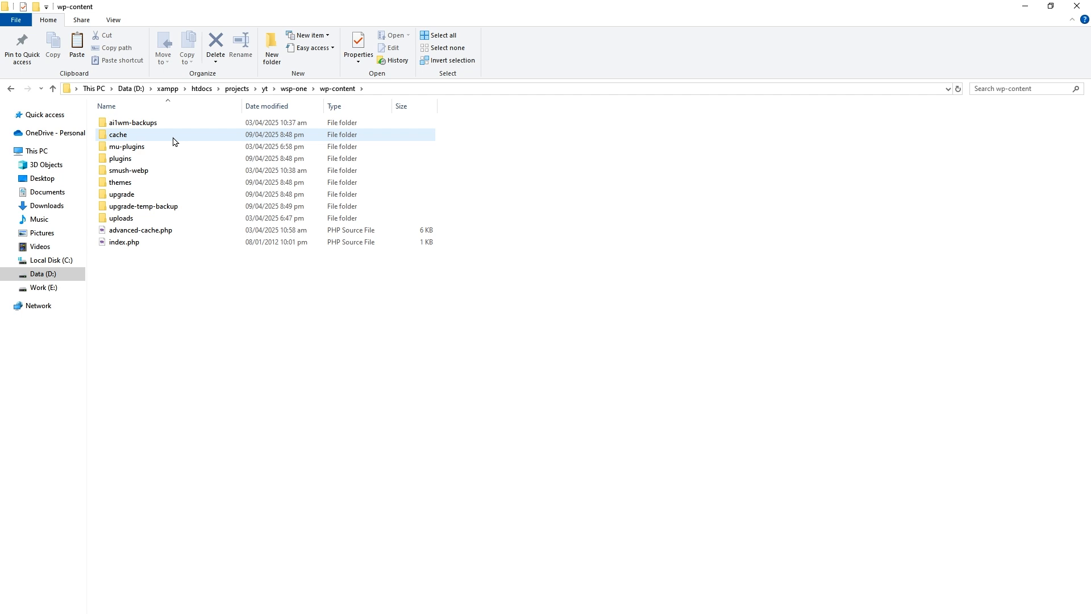
double_click(159, 219)
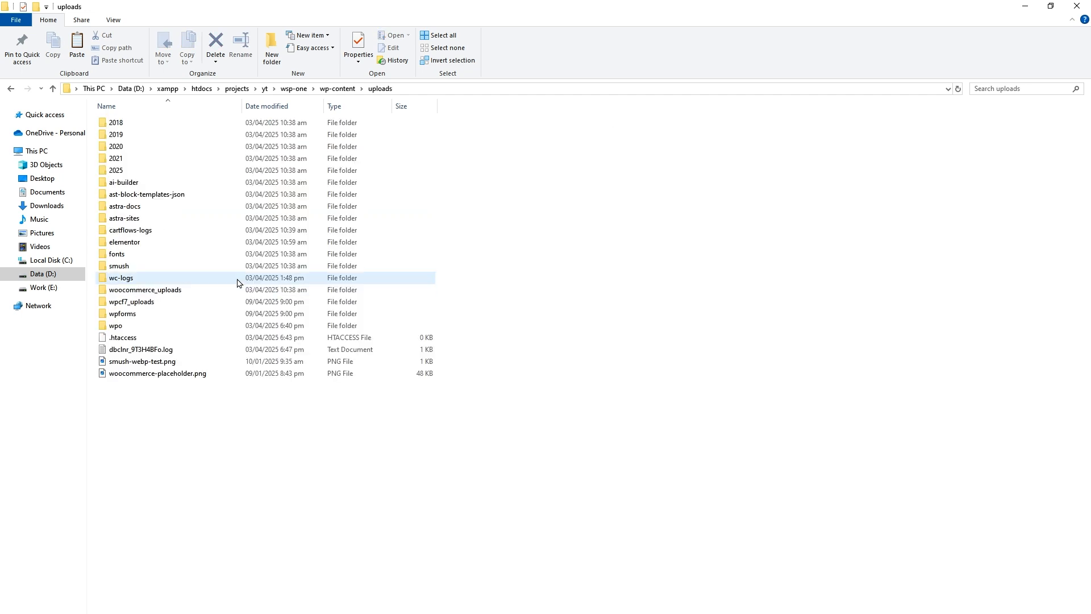
left_click_drag(145, 122, 150, 173)
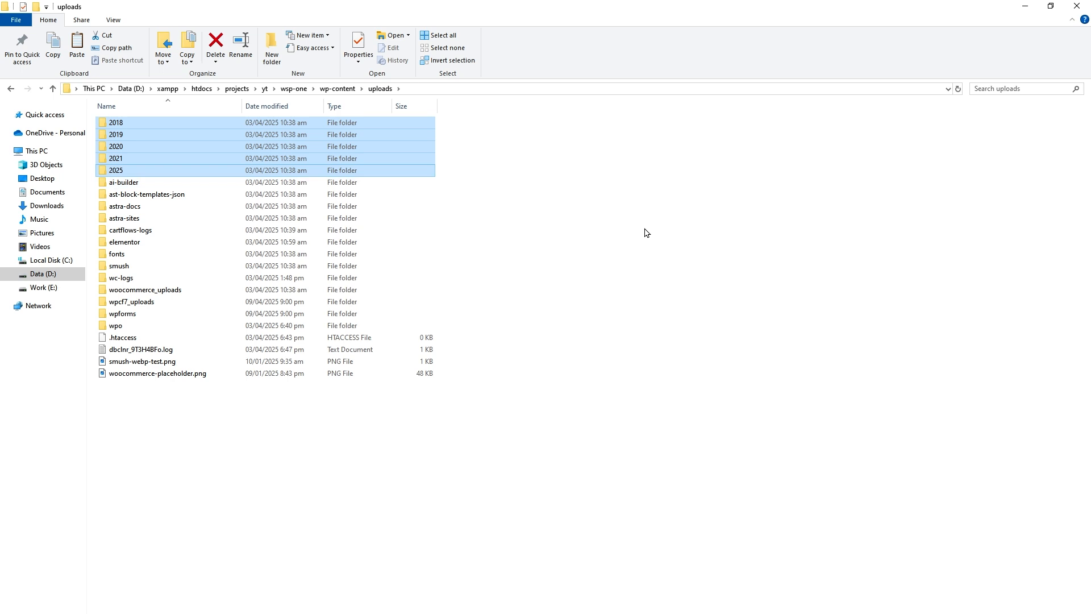
double_click(146, 122)
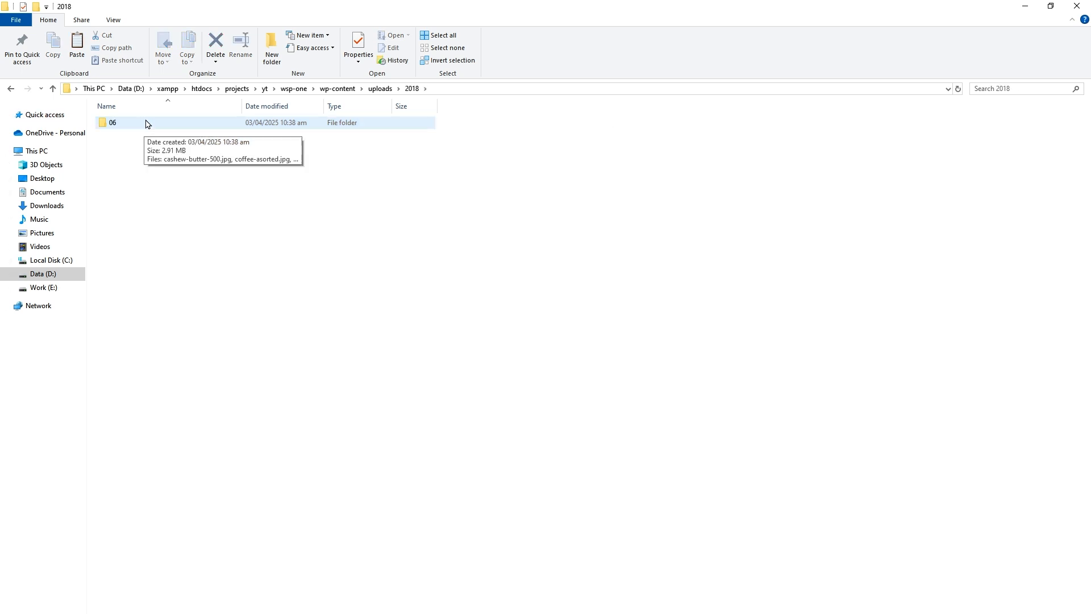
double_click(150, 124)
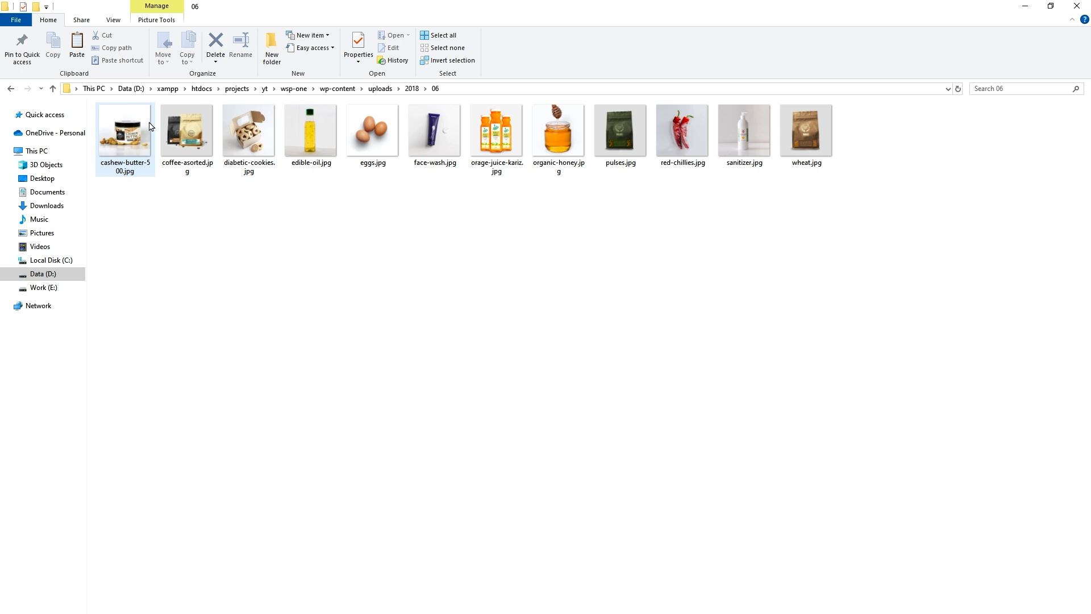
Switch to phpMyAdmin in the browser and examine the wp_posts table of the wsp-one database, including its guid and post_type columns
key("alt+Tab")
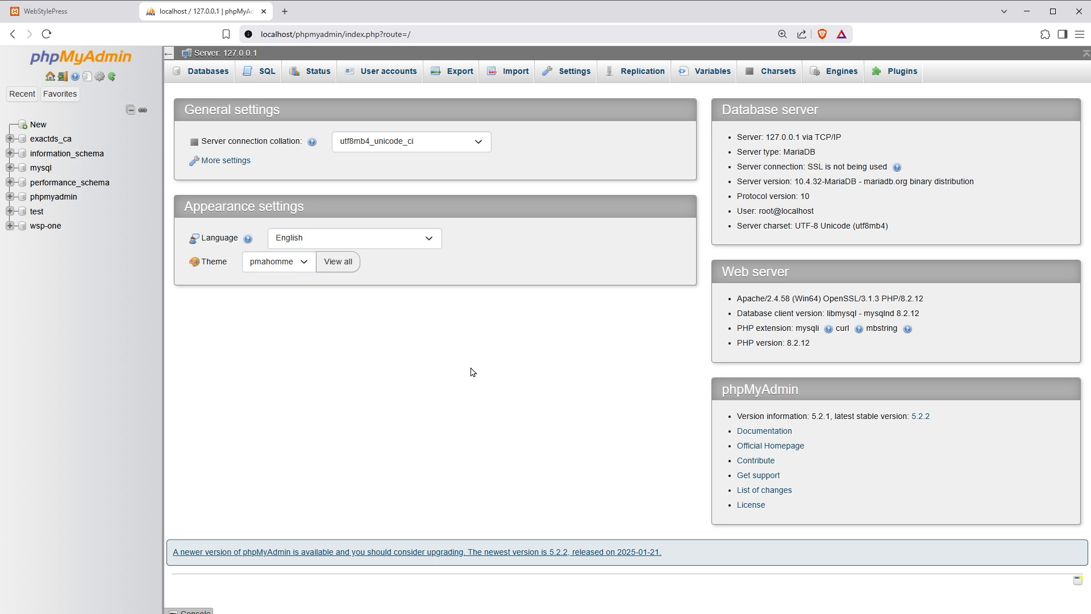
left_click(45, 225)
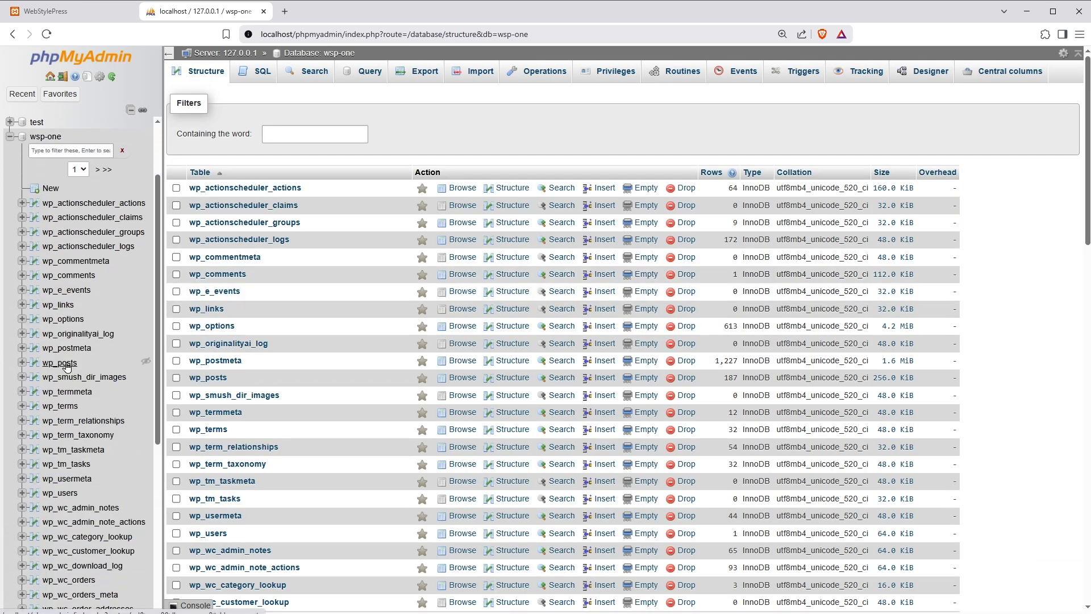
left_click(64, 364)
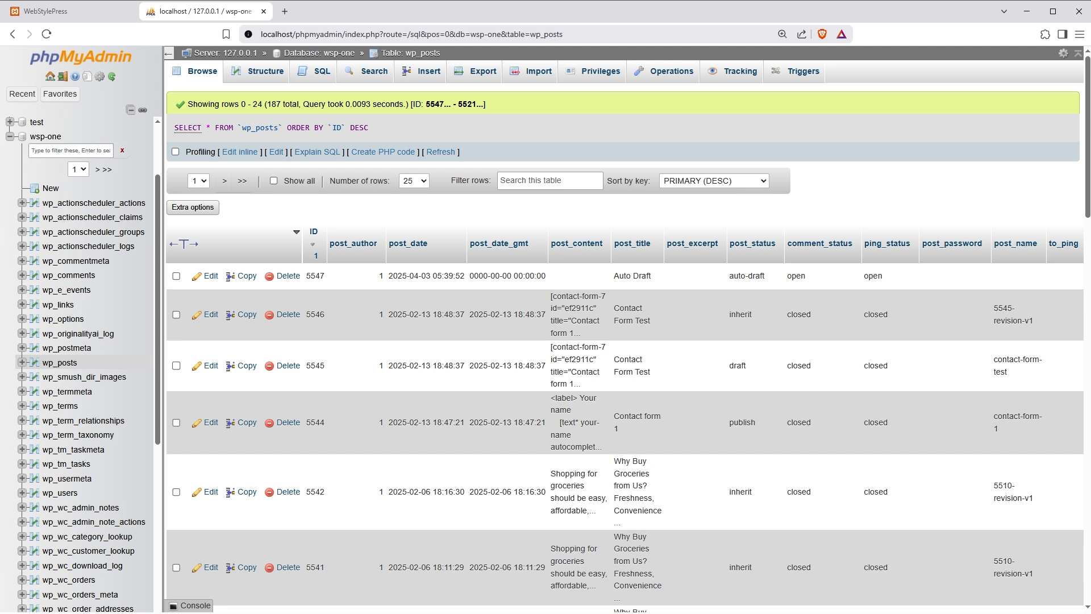
scroll(561, 163, "right", 6)
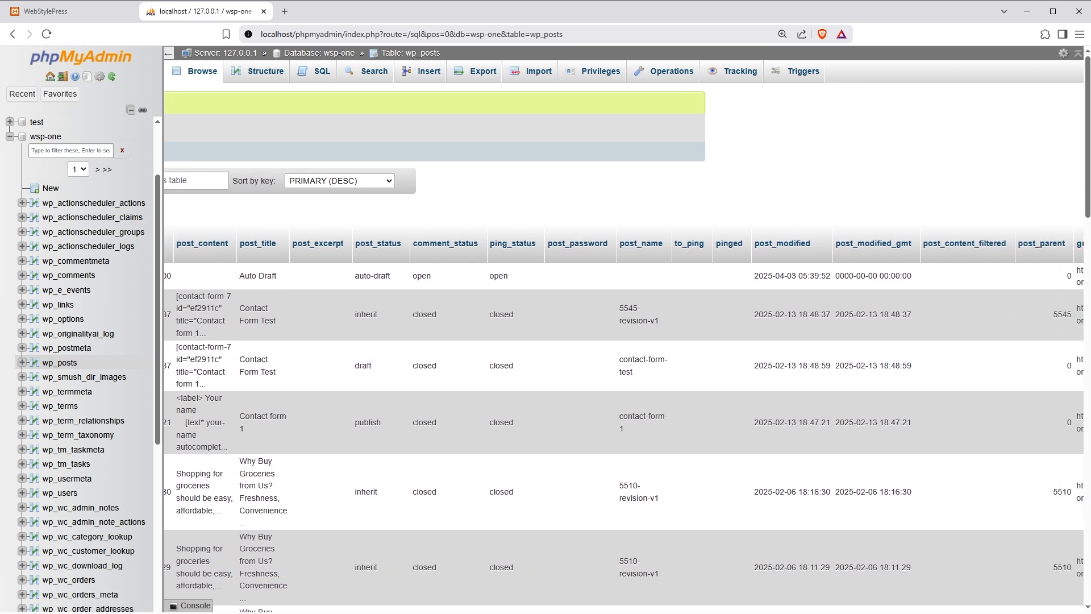
scroll(623, 352, "right", 7)
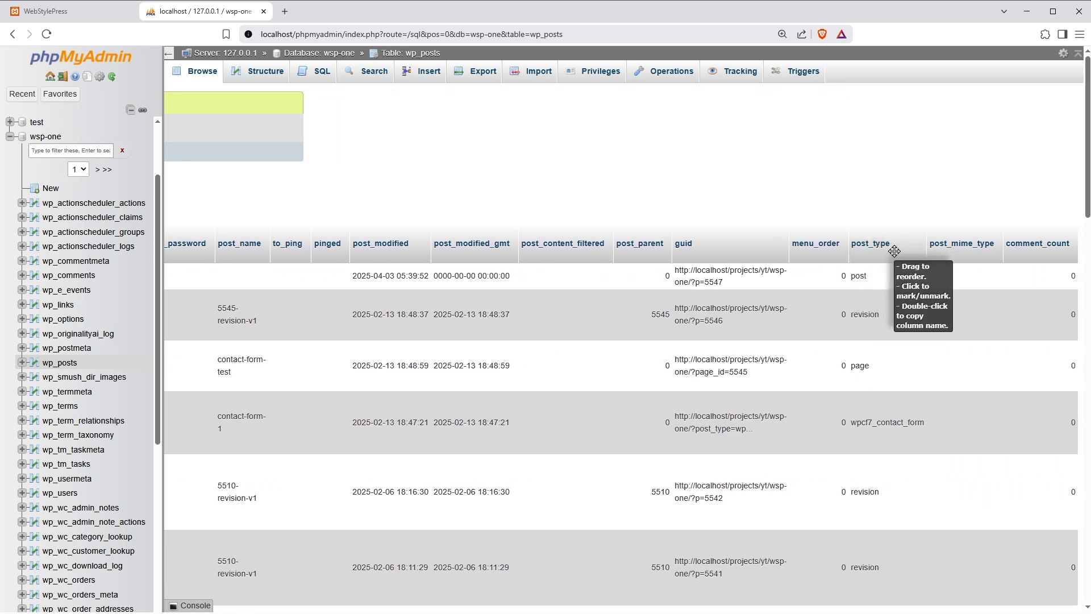
scroll(896, 256, "down", 10)
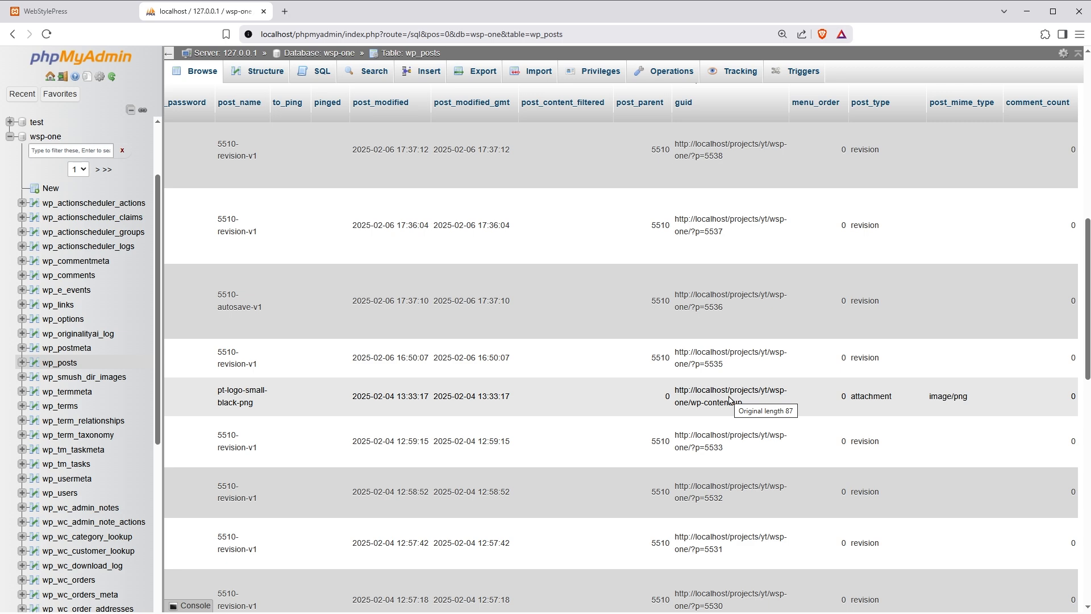
Open the wp_postmeta table and find "wp_attached_file" on the page, highlighting that row's meta_value
left_click(77, 353)
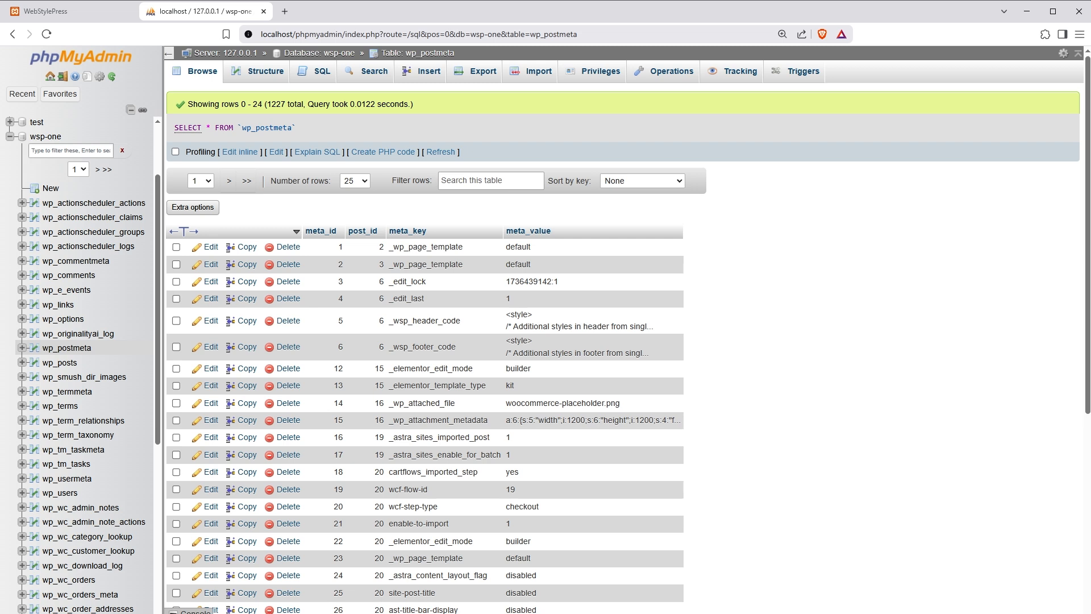
key("ctrl+f")
type("wp_attached_file")
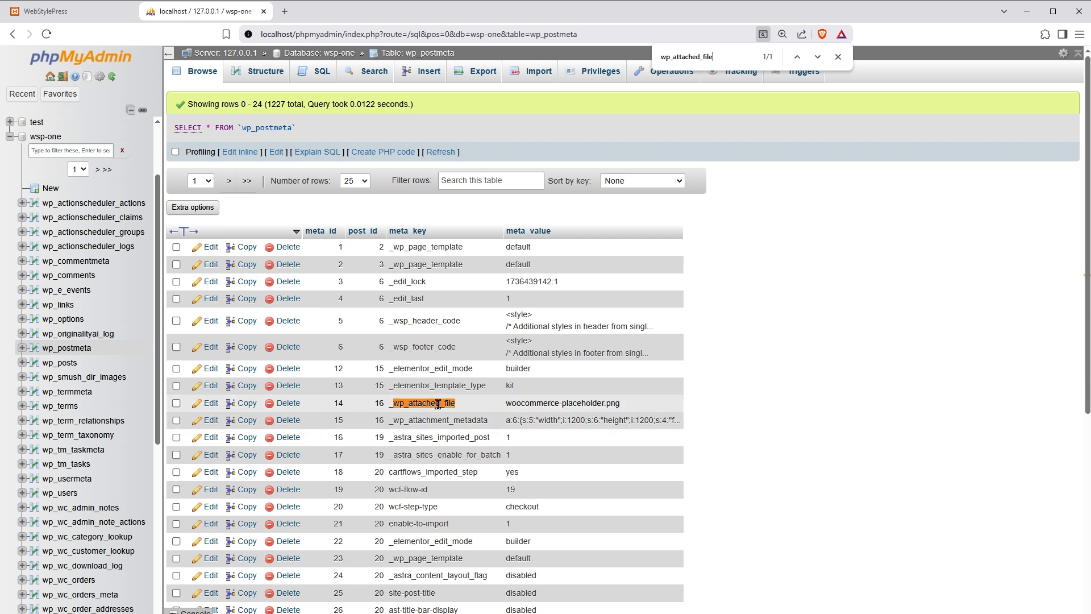
left_click_drag(505, 402, 638, 404)
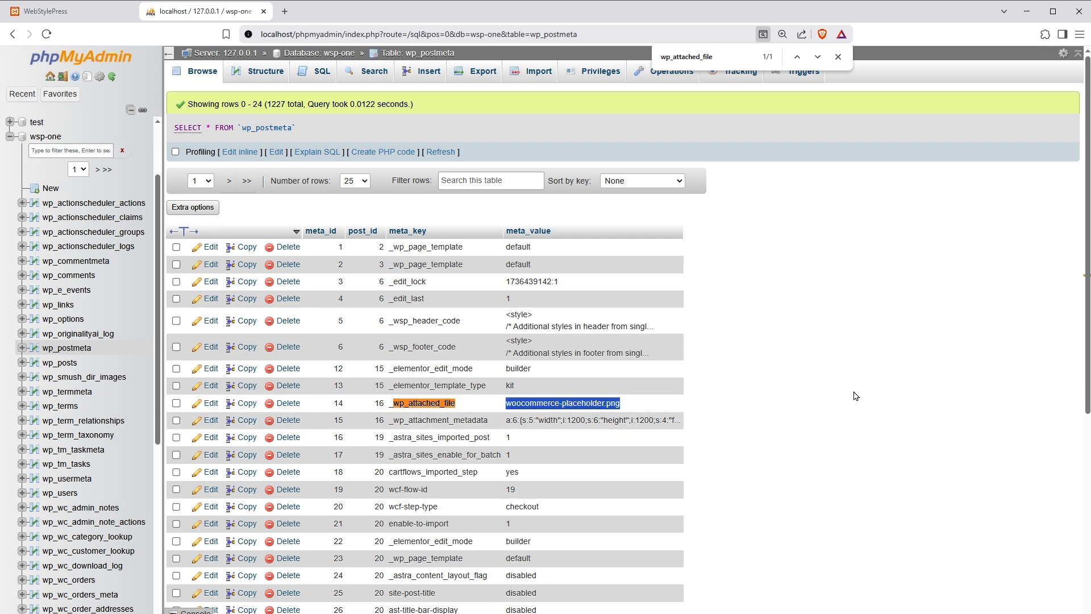
Find "wp_attachment_metadata" on the page and view that row's full meta_value without changing it
key("ctrl+f")
type("wp_attachment_metadata")
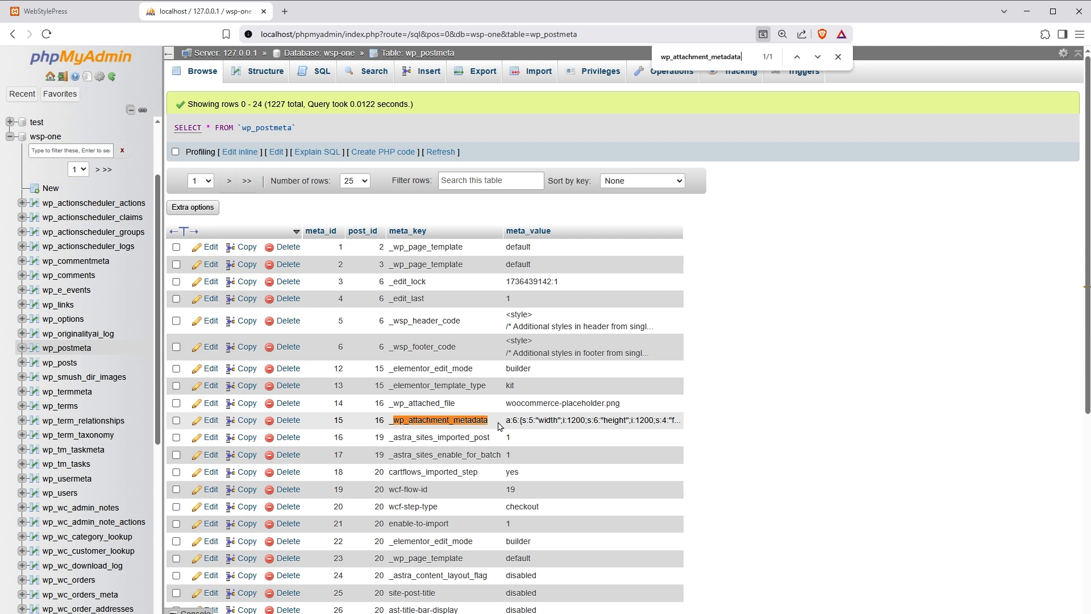
left_click_drag(538, 420, 959, 531)
double_click(637, 421)
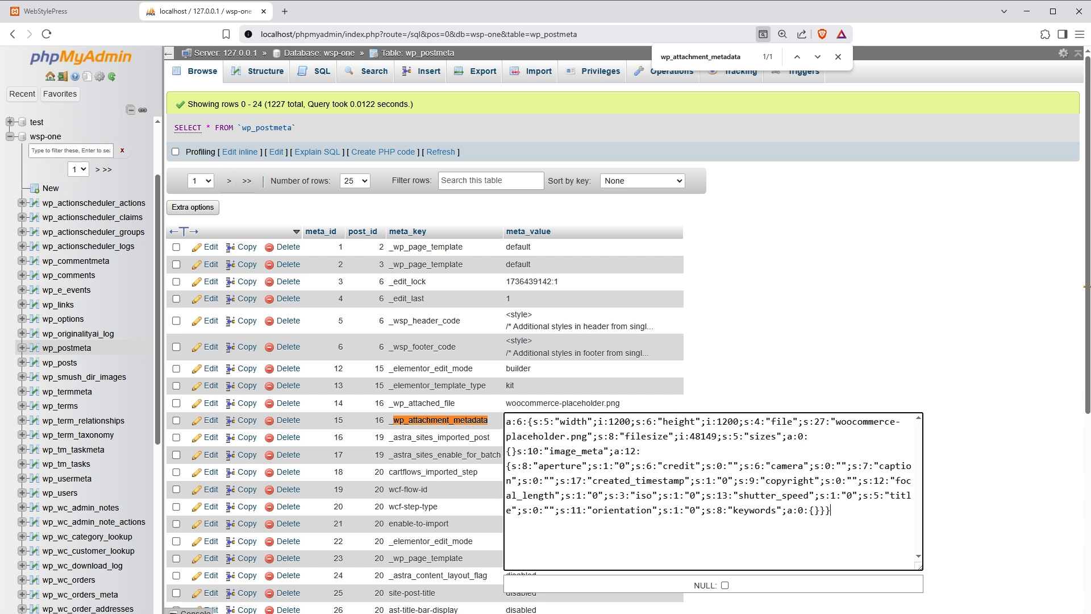
key("Escape")
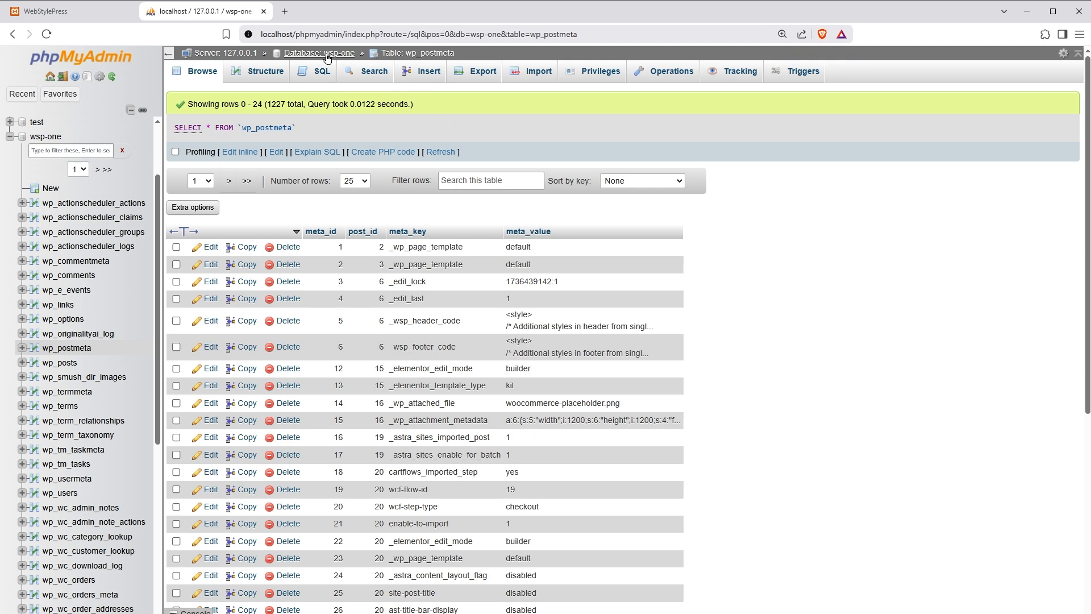
Run the SQL query SELECT * FROM wp_posts WHERE post_type = 'attachment'; on the wsp-one database
left_click(316, 53)
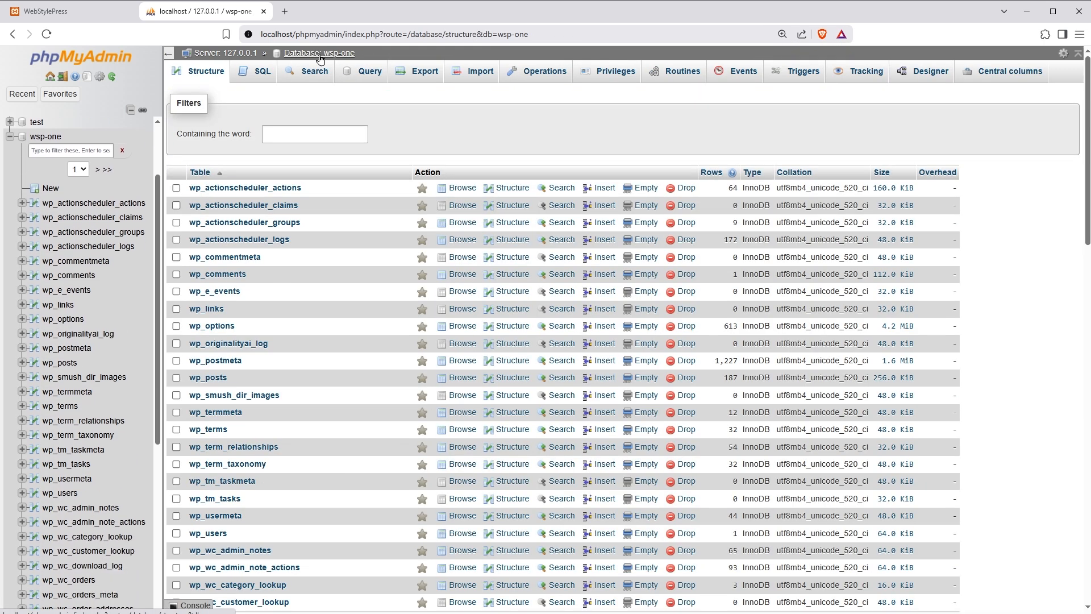
left_click(259, 74)
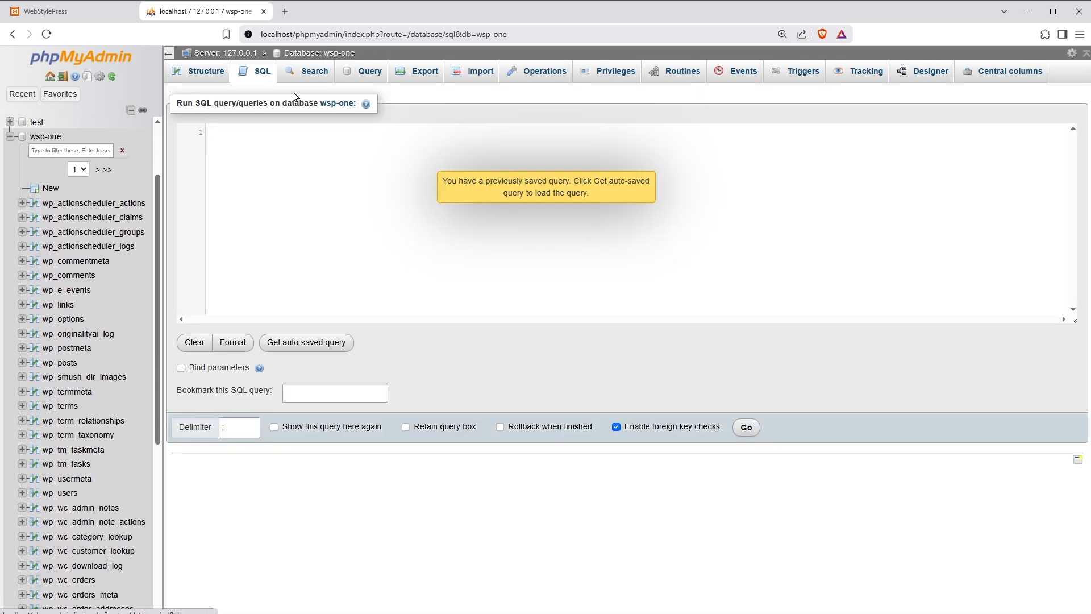
type("SELECT * FROM wp_posts WHERE post_type = 'attachment';")
key("ctrl+a")
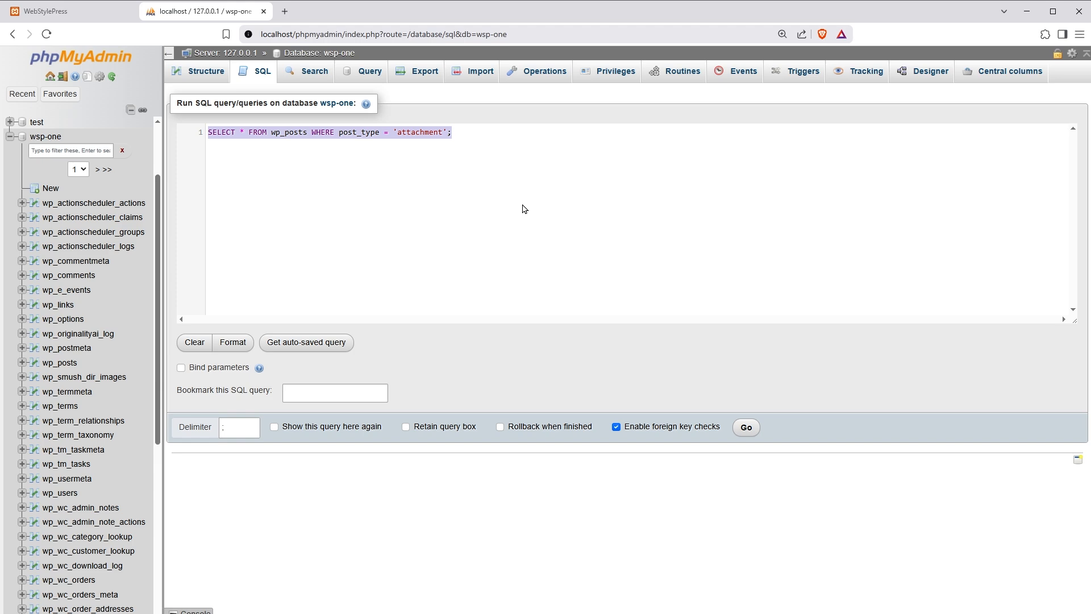
left_click(746, 427)
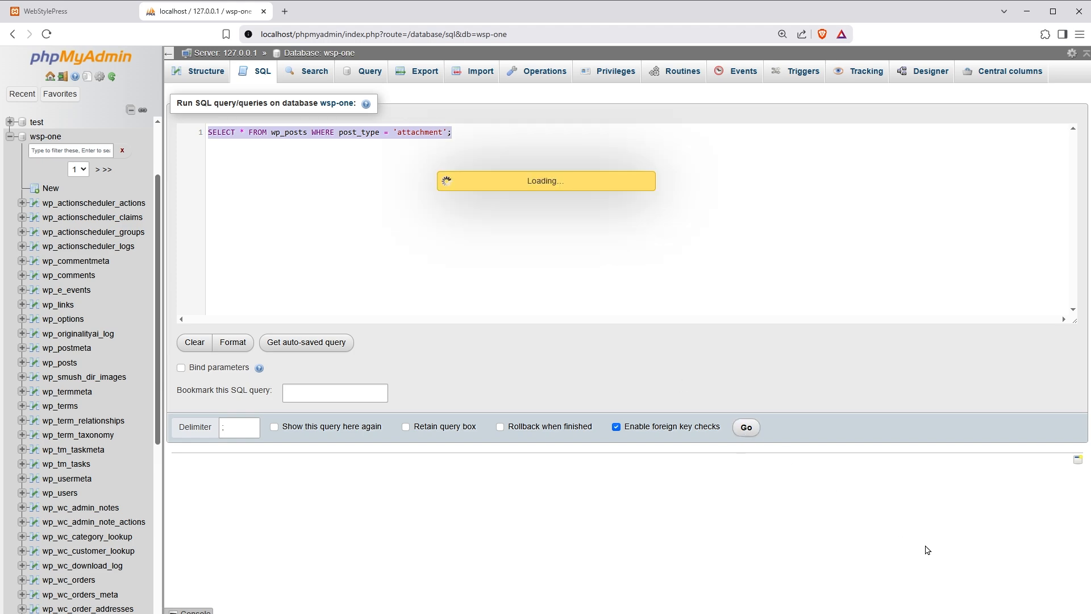
Examine the attachment rows in the query results and view the full guid URL of the play-store row without editing it
scroll(925, 545, "right", 10)
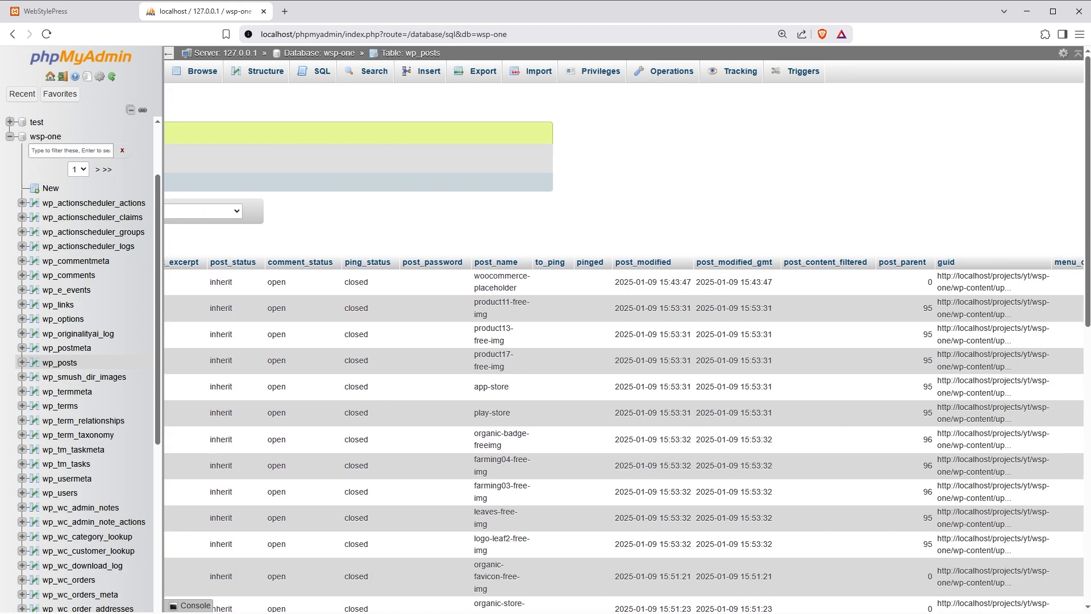
scroll(898, 403, "right", 3)
scroll(898, 403, "down", 3)
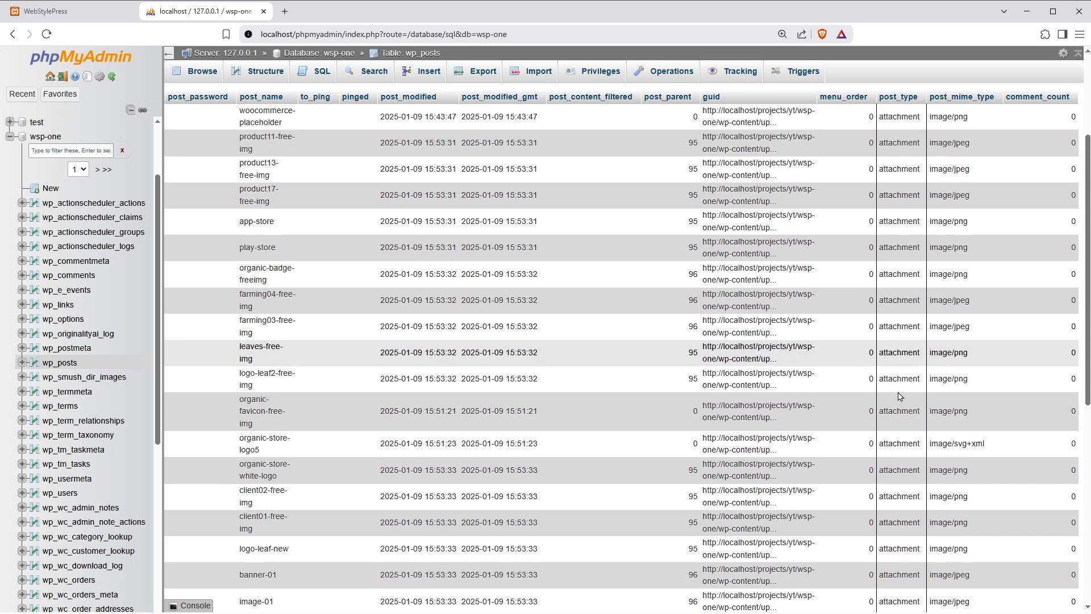
scroll(898, 404, "up", 2)
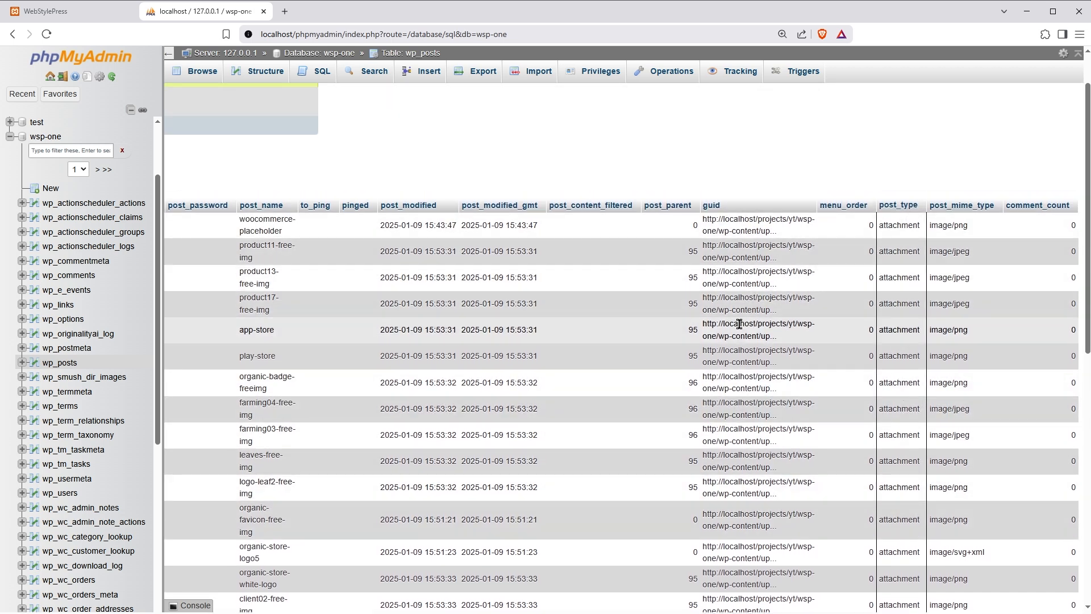
double_click(737, 362)
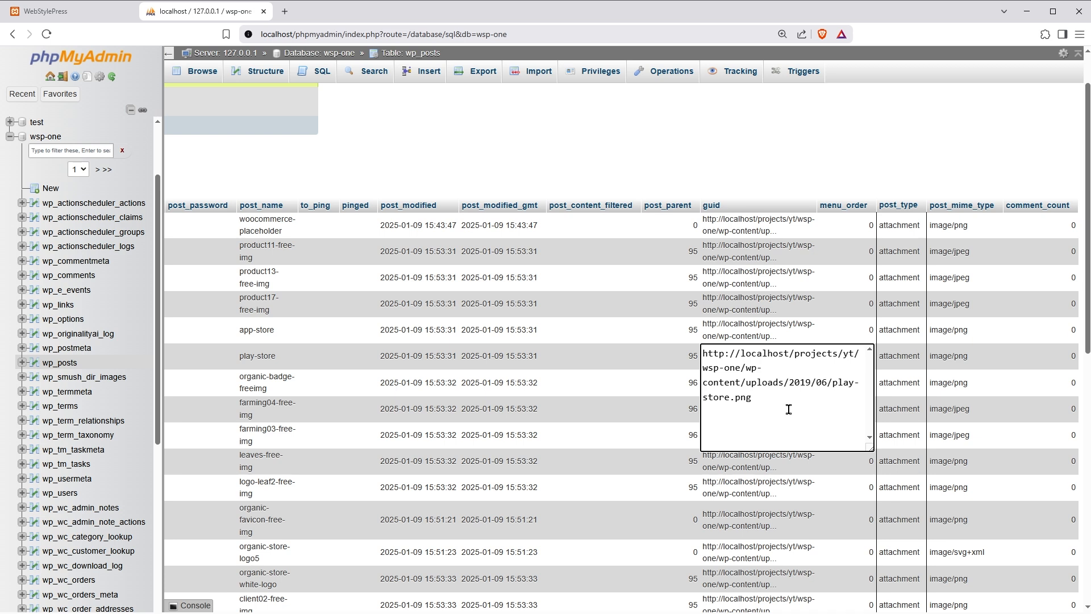
left_click_drag(787, 409, 672, 347)
left_click(672, 347)
double_click(780, 353)
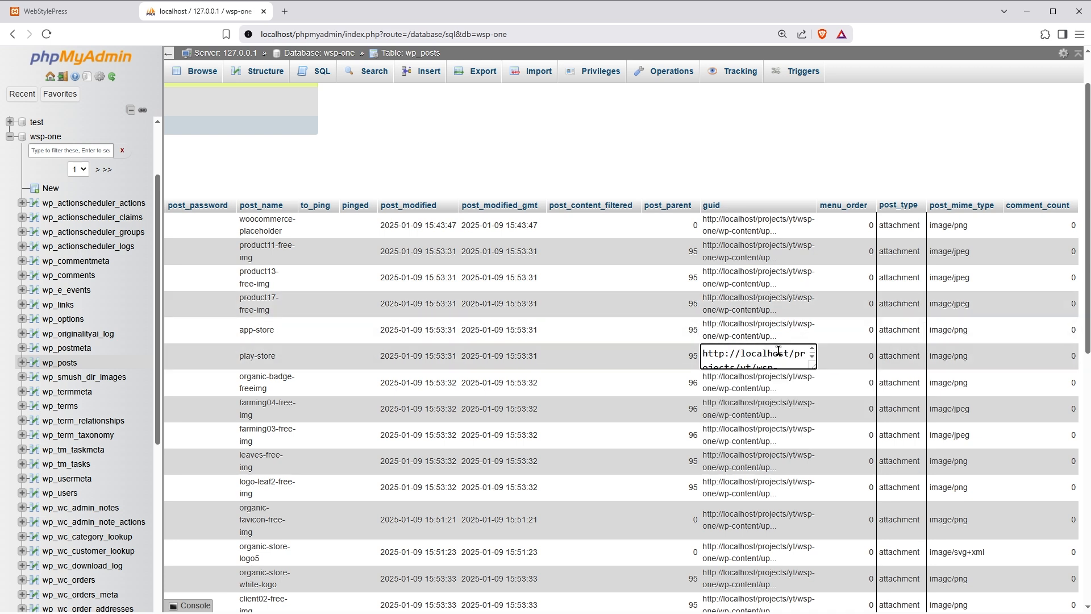
left_click_drag(811, 365, 704, 341)
left_click(704, 341)
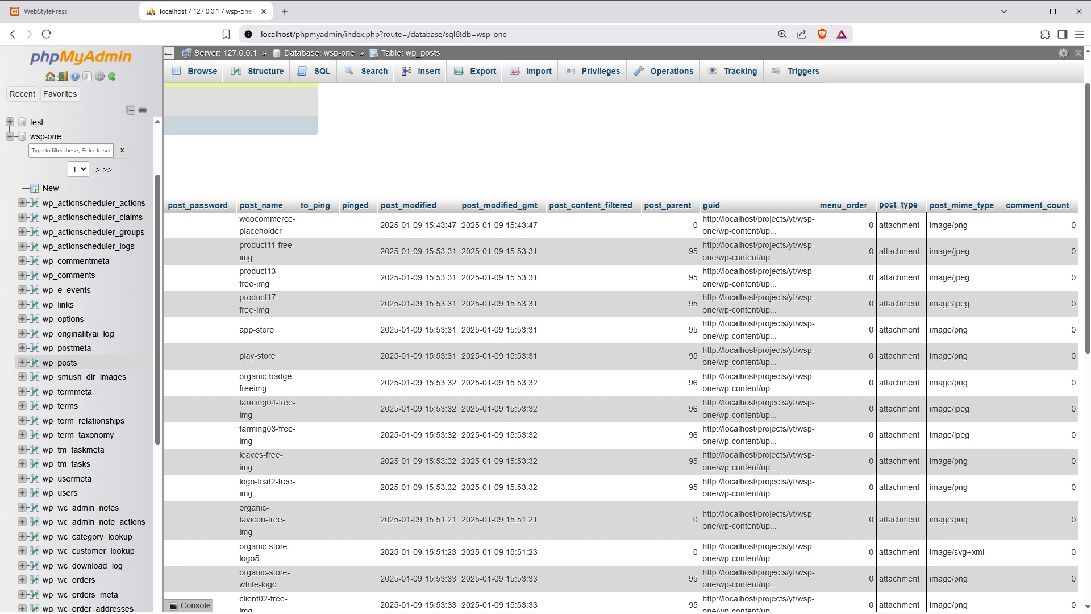